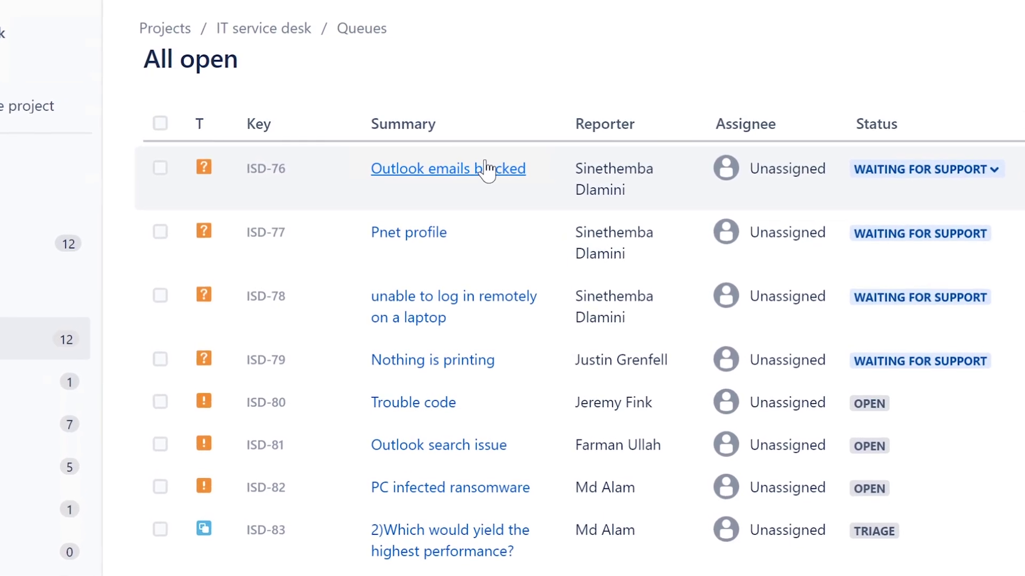
# - Open the "Outlook emails blocked" request from the All open queue and review its title and reporter
pyautogui.click(486, 169)
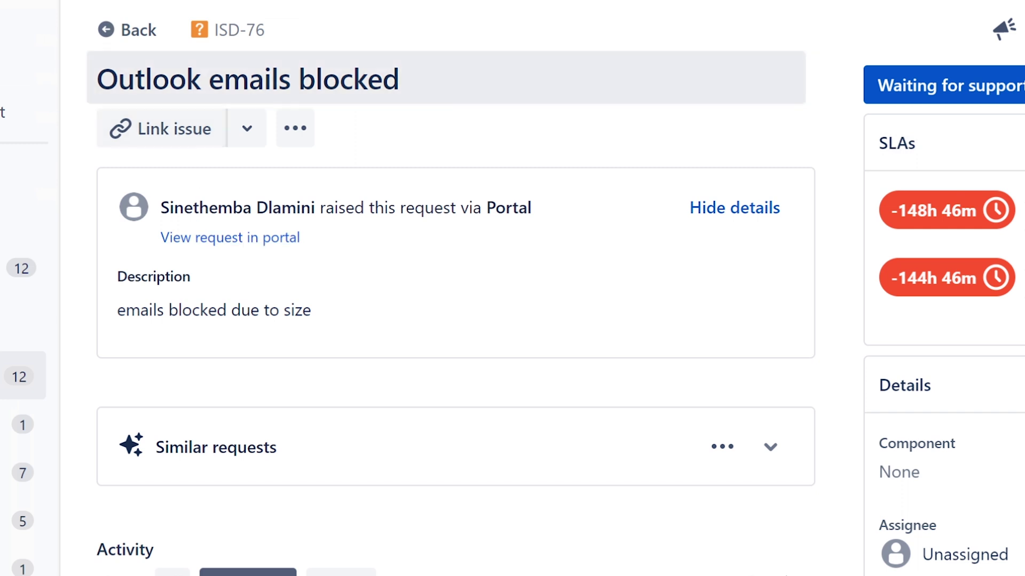
pyautogui.moveTo(405, 80); pyautogui.dragTo(97, 80)
pyautogui.click(393, 334)
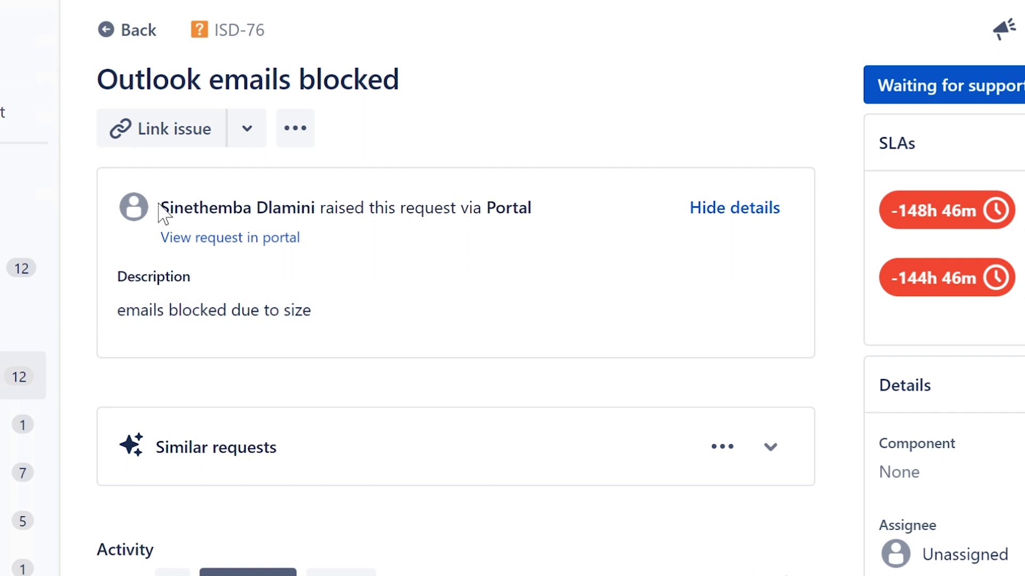
pyautogui.moveTo(170, 208); pyautogui.dragTo(184, 208)
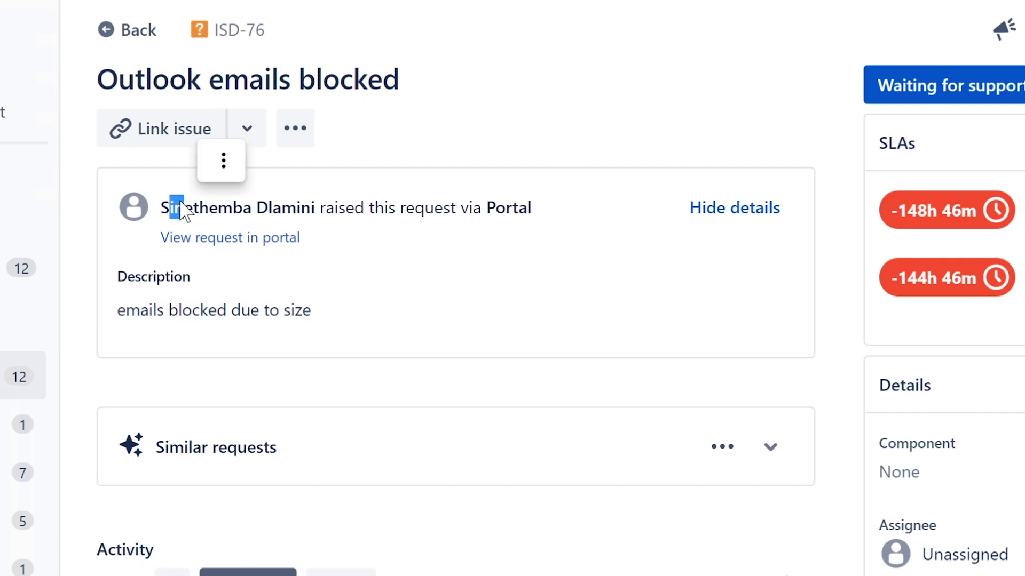
pyautogui.click(269, 210)
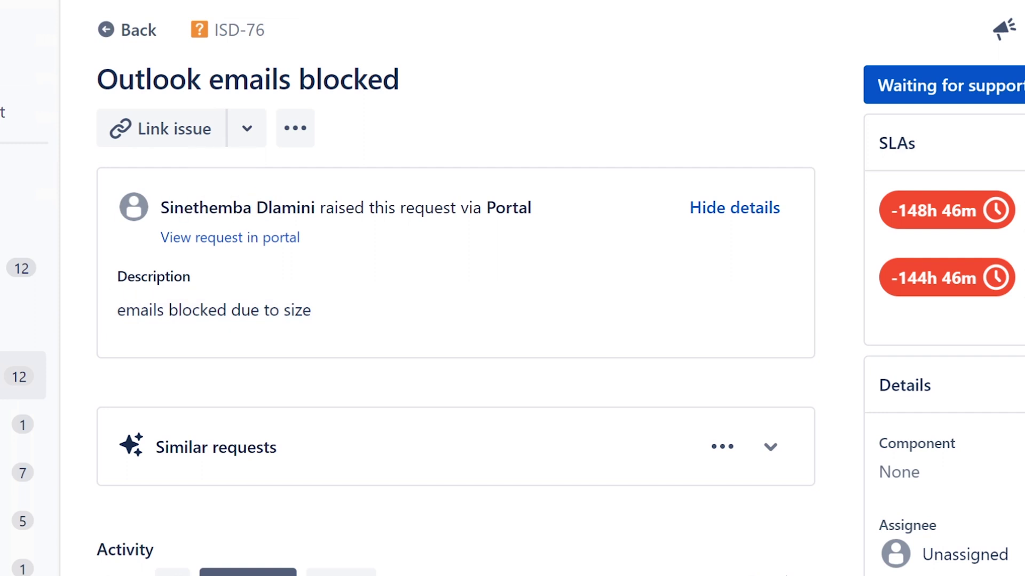
pyautogui.moveTo(316, 207); pyautogui.dragTo(161, 208)
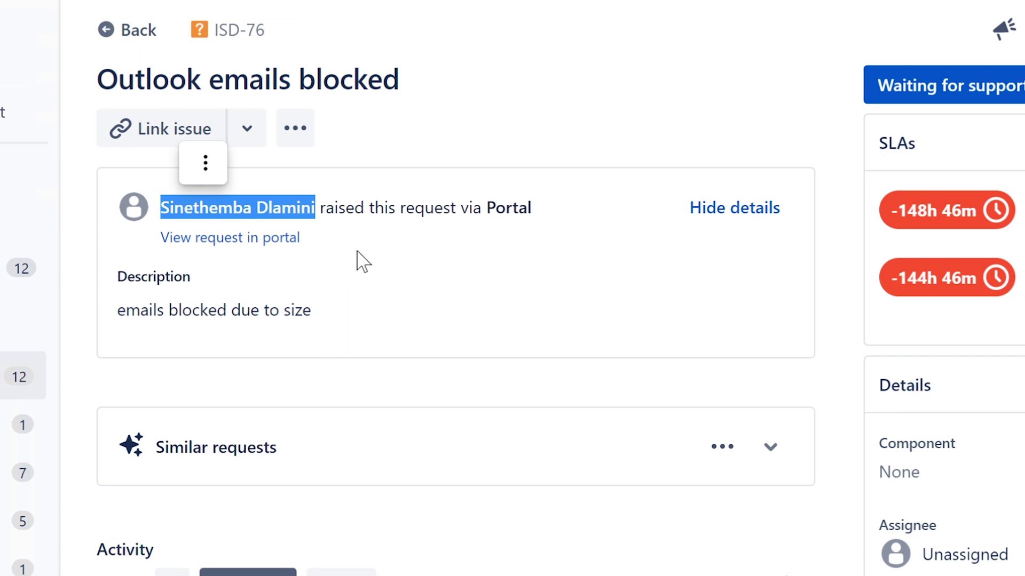
pyautogui.click(387, 219)
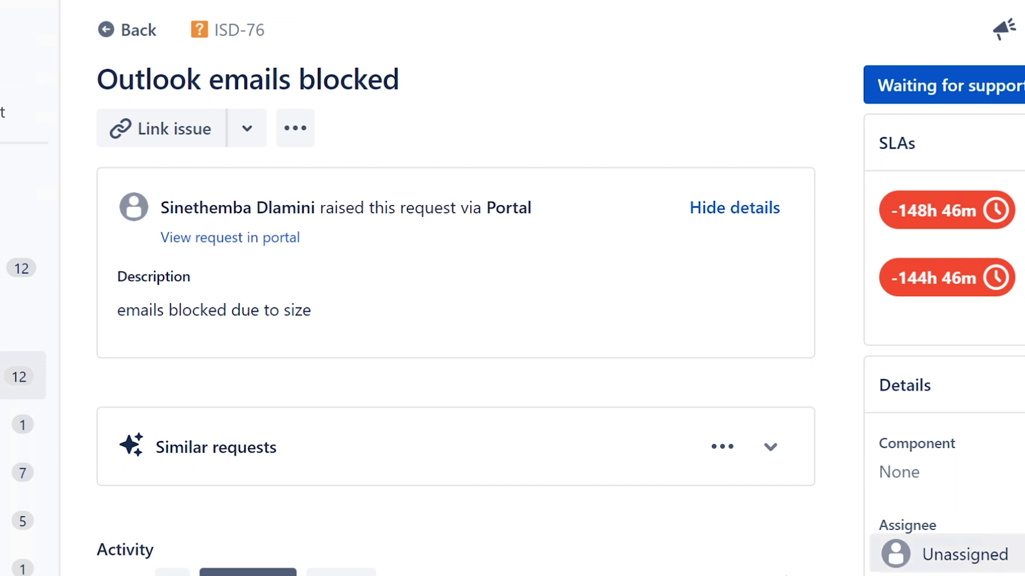
# - Assign the "Outlook emails blocked" request to the support agent and review its description
pyautogui.click(968, 561)
pyautogui.click(969, 571)
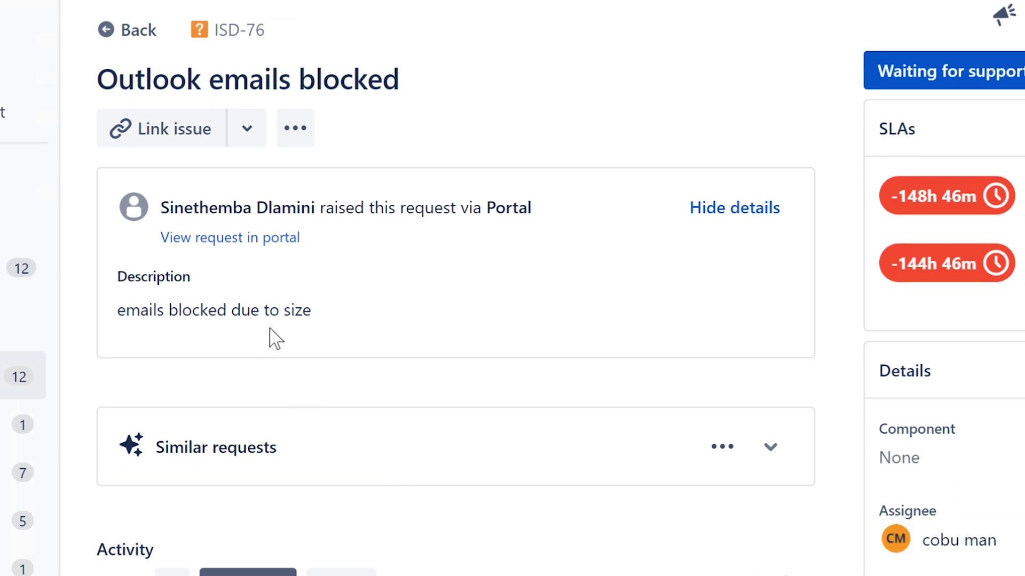
pyautogui.moveTo(312, 311); pyautogui.dragTo(117, 310)
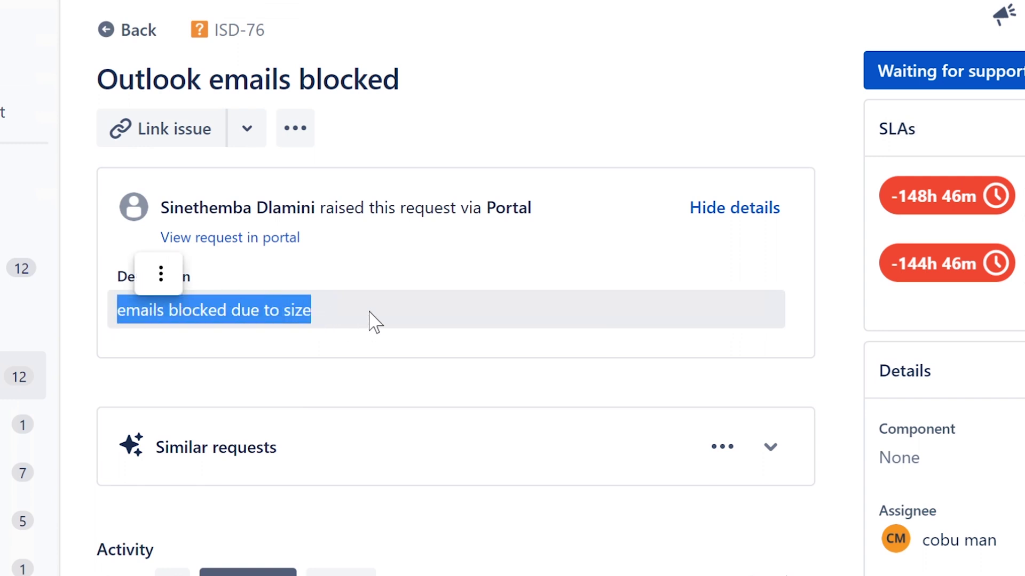
pyautogui.click(327, 313)
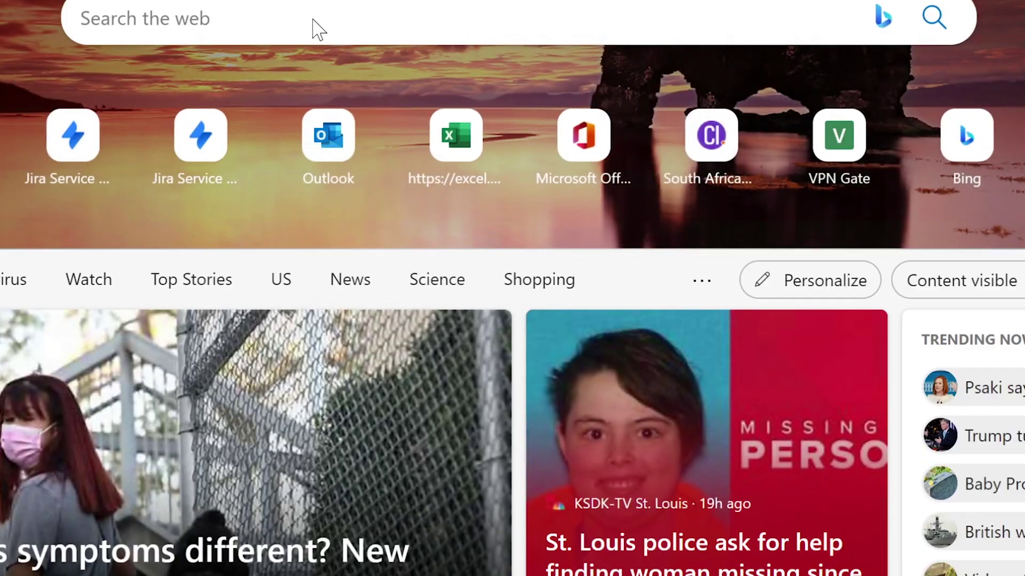
# - Go to Outlook on the web from a new browser page
pyautogui.write('i')
pyautogui.press('BackSpace')
pyautogui.press('BackSpace')
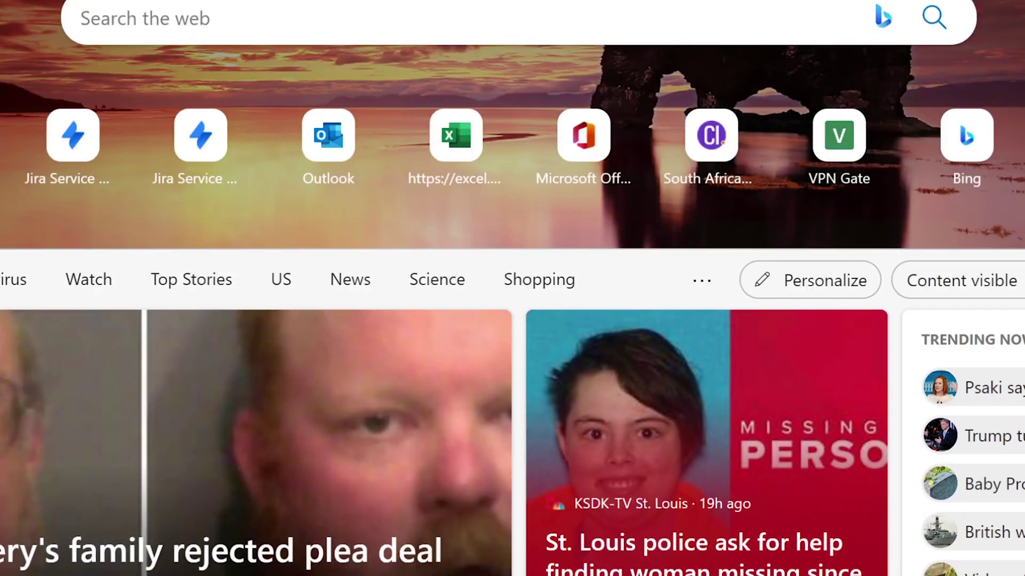
pyautogui.write('out')
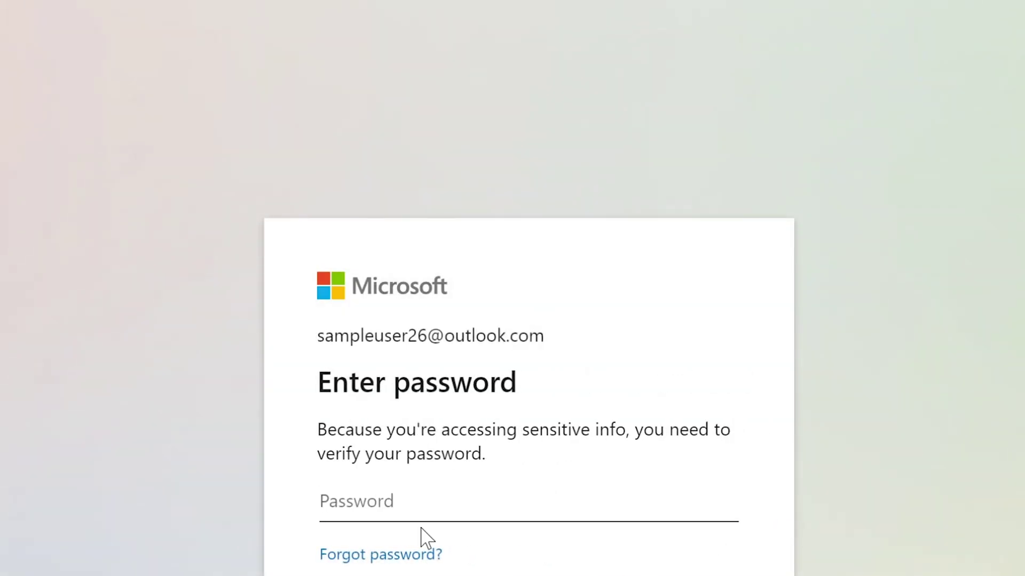
# - Sign in to the Microsoft account with the saved account password and decline the passwordless sign-in offer
pyautogui.click(533, 491)
pyautogui.press('Down')
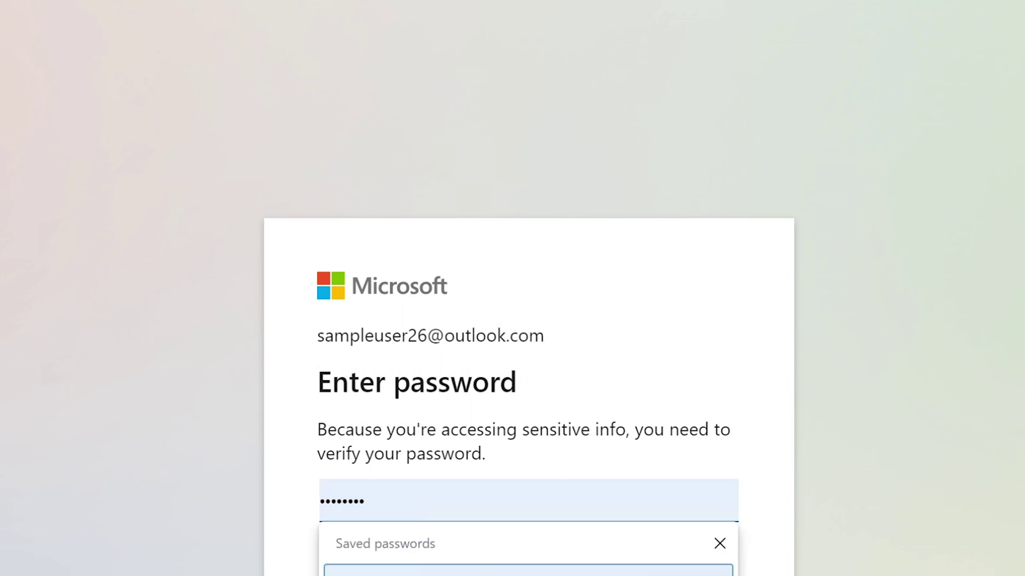
pyautogui.press('Return')
pyautogui.press('Return')
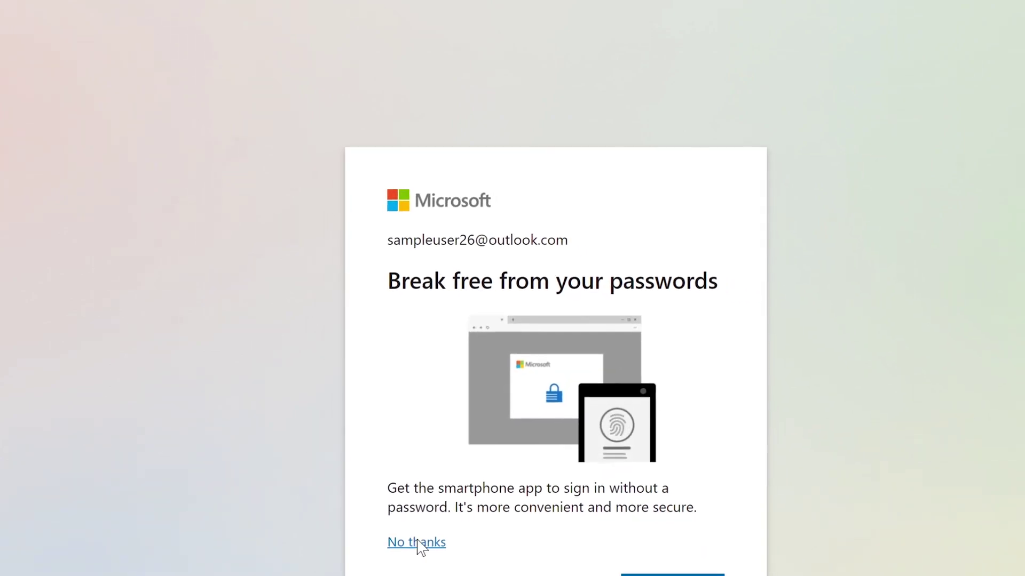
pyautogui.click(411, 553)
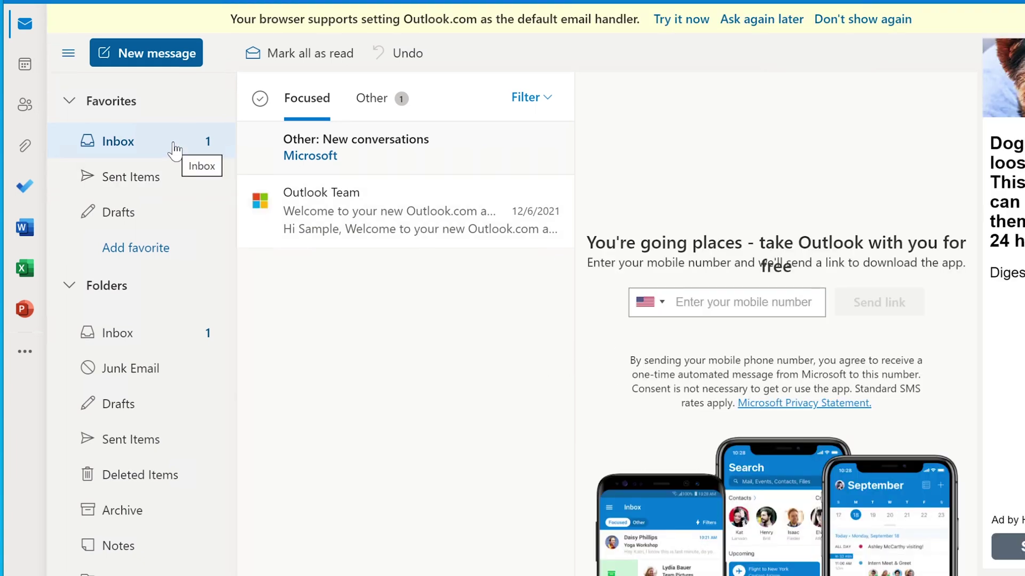
# - Show the Other inbox messages and view the Microsoft purchase reminder and the Microsoft Account confirmation email
pyautogui.click(427, 158)
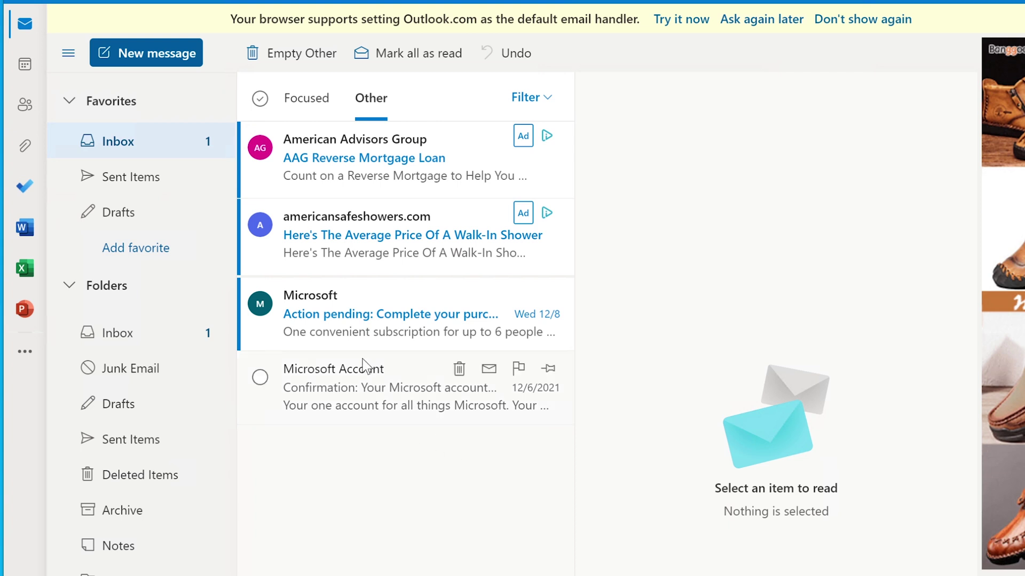
pyautogui.click(390, 323)
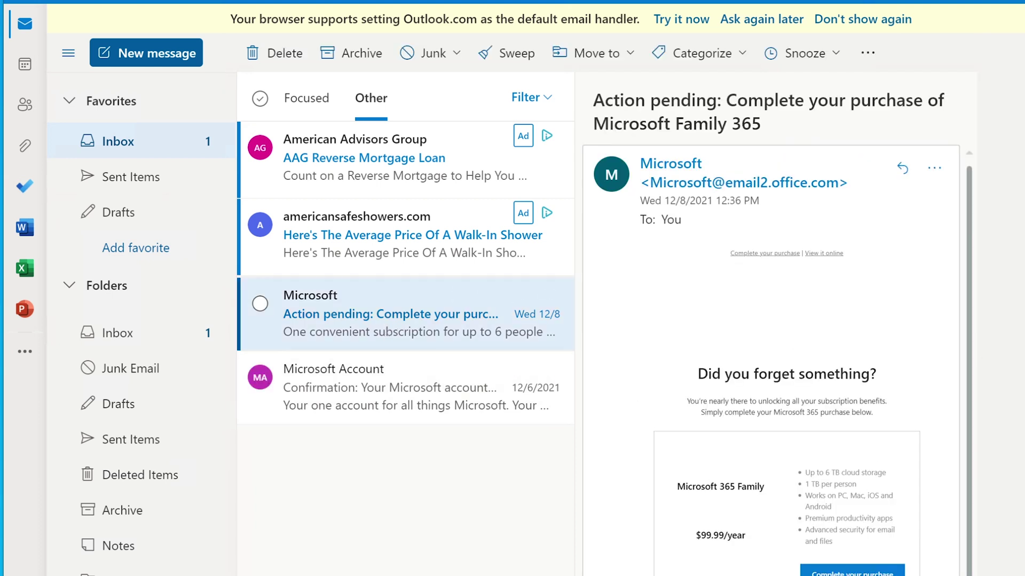
pyautogui.click(355, 383)
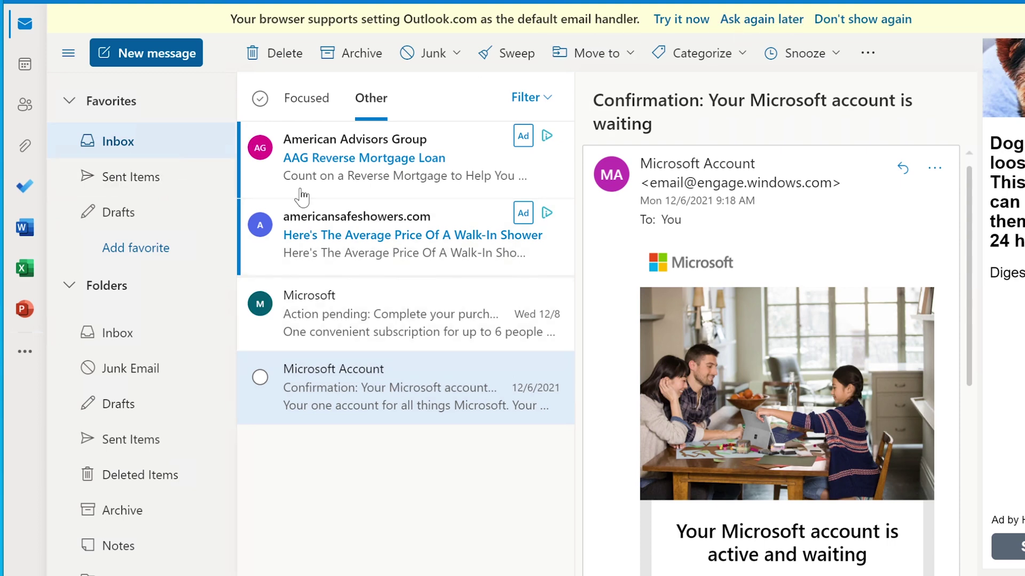
pyautogui.click(930, 170)
pyautogui.click(840, 232)
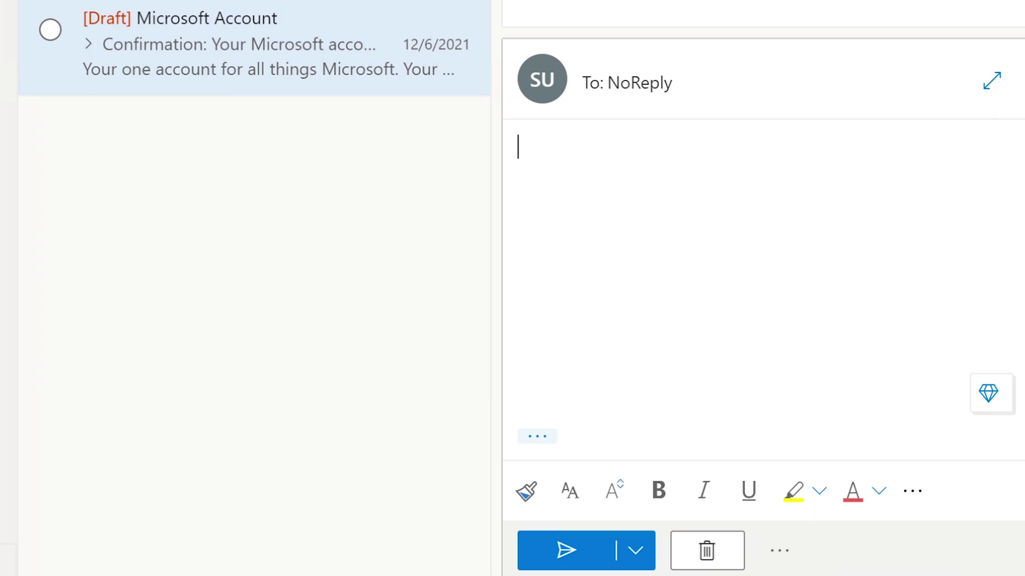
pyautogui.click(706, 561)
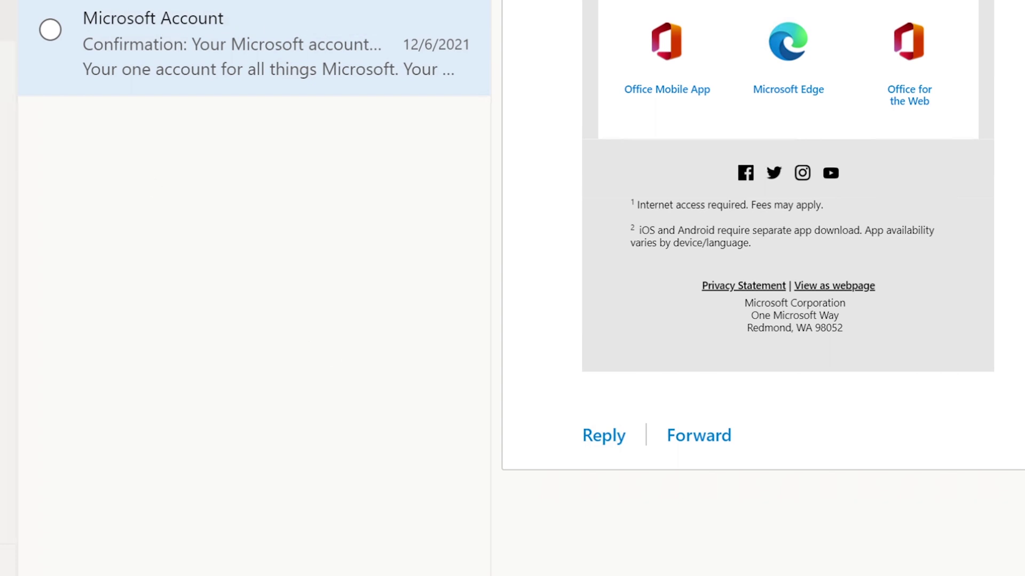
# - Open the Outlook Team welcome email and start a reply to it
pyautogui.click(8, 20)
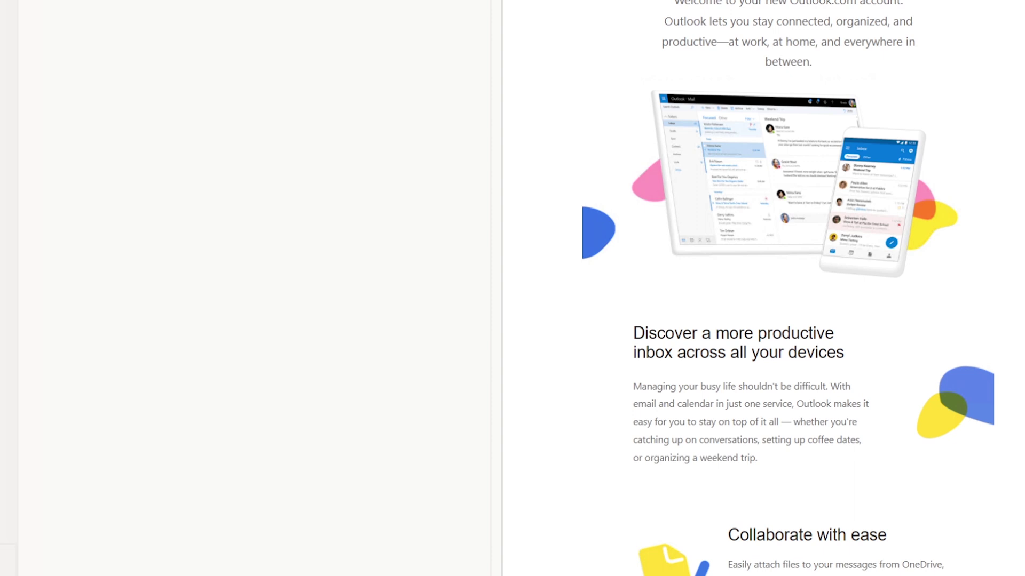
pyautogui.press('r')
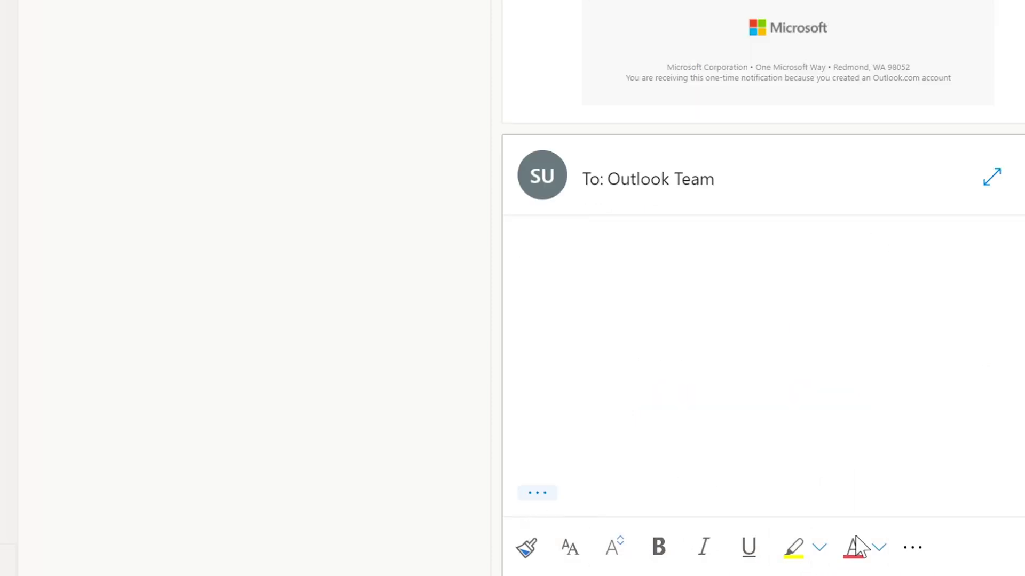
# - Try to attach the Webex installer from the Downloads folder to the reply, and dismiss the sharing options
pyautogui.click(913, 547)
pyautogui.moveTo(859, 84)
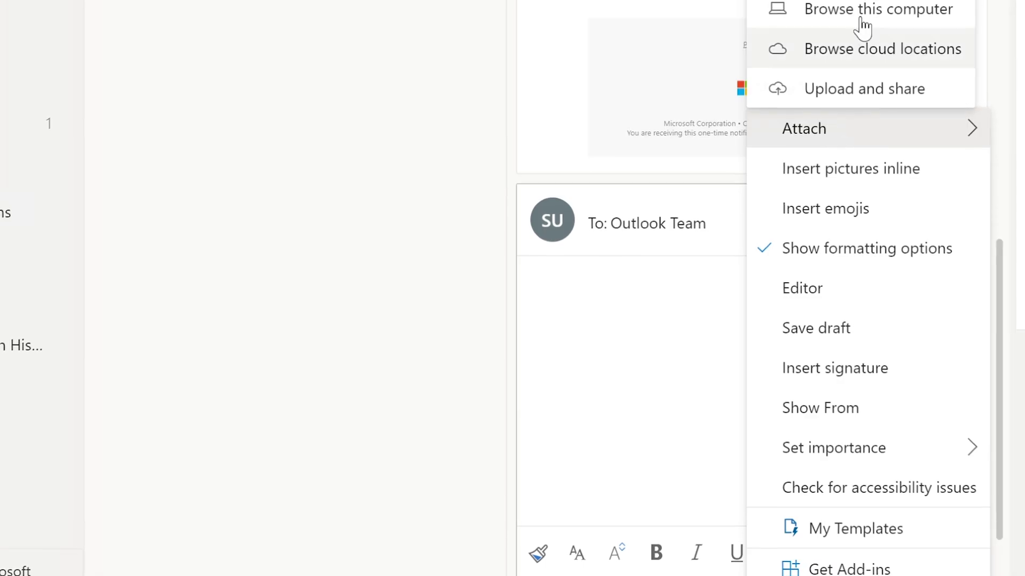
pyautogui.click(862, 24)
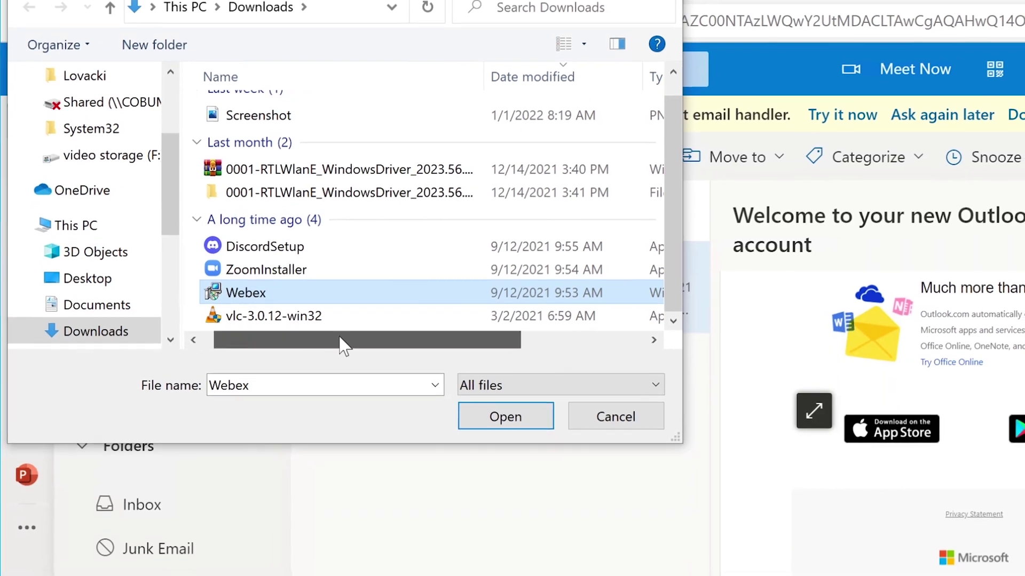
pyautogui.moveTo(341, 346); pyautogui.dragTo(443, 358)
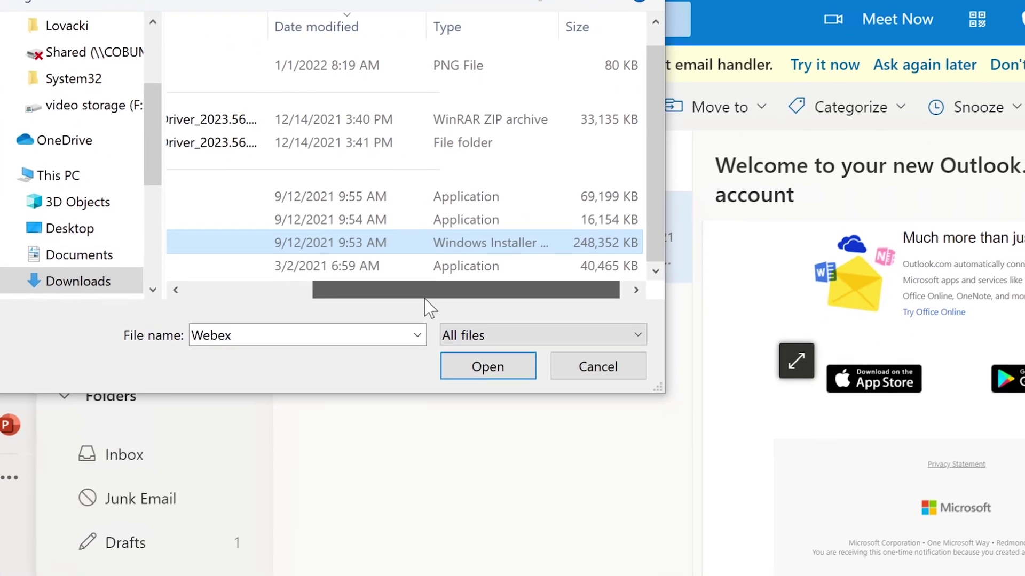
pyautogui.moveTo(430, 307); pyautogui.dragTo(254, 297)
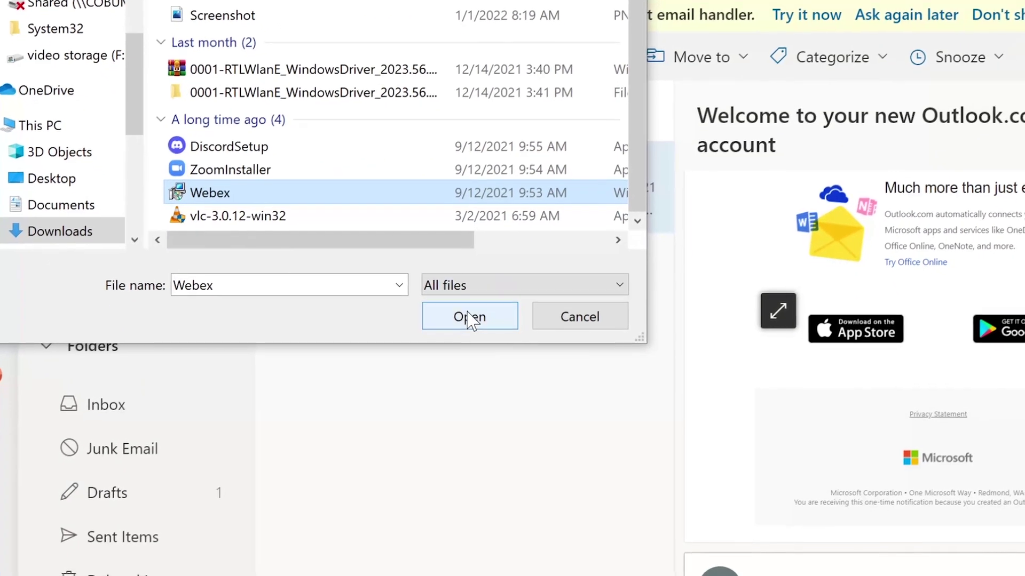
pyautogui.click(470, 318)
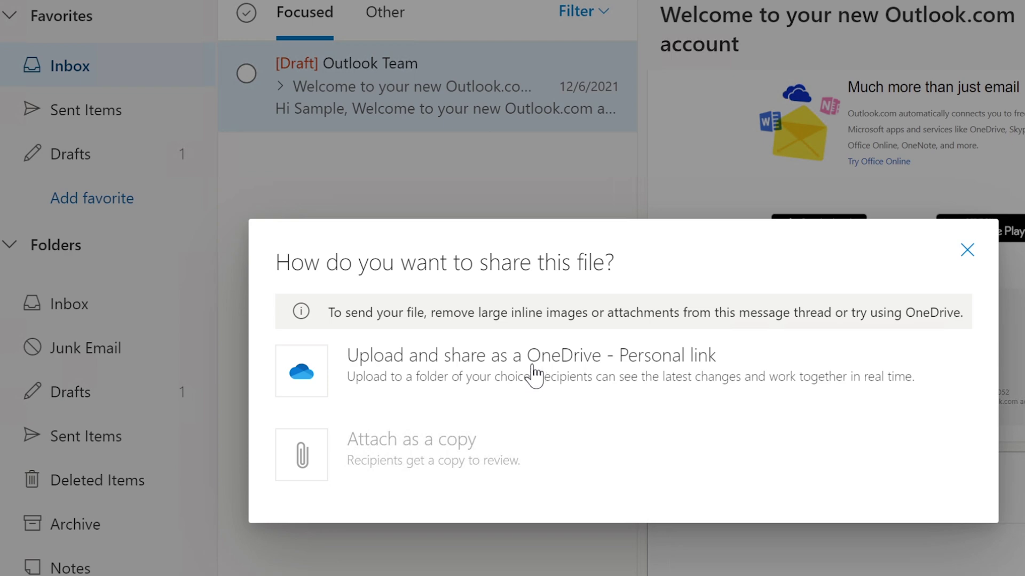
pyautogui.click(967, 250)
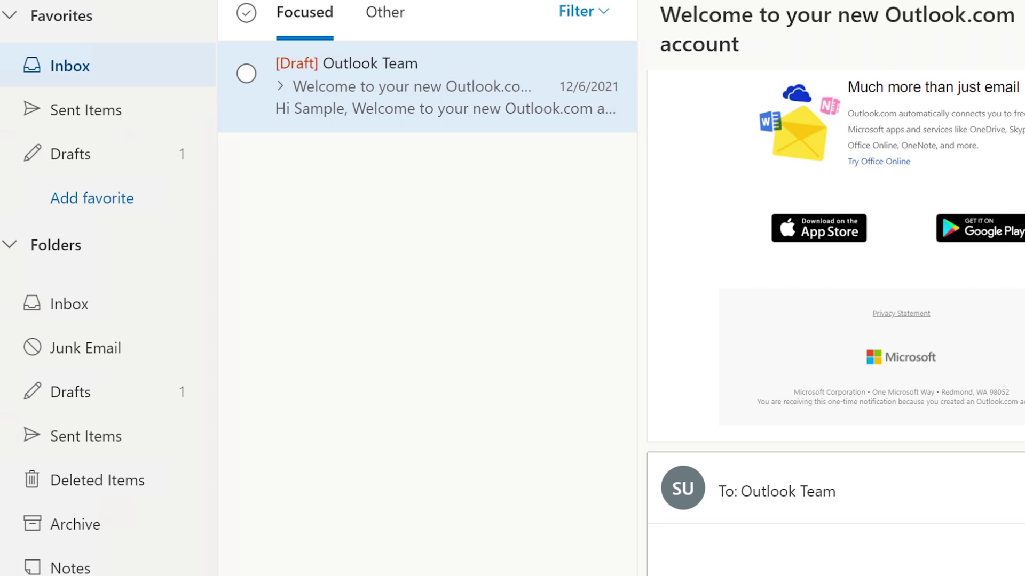
# - Attach ZoomInstaller from the Downloads folder to the Outlook Team reply as a copy
pyautogui.moveTo(999, 399)
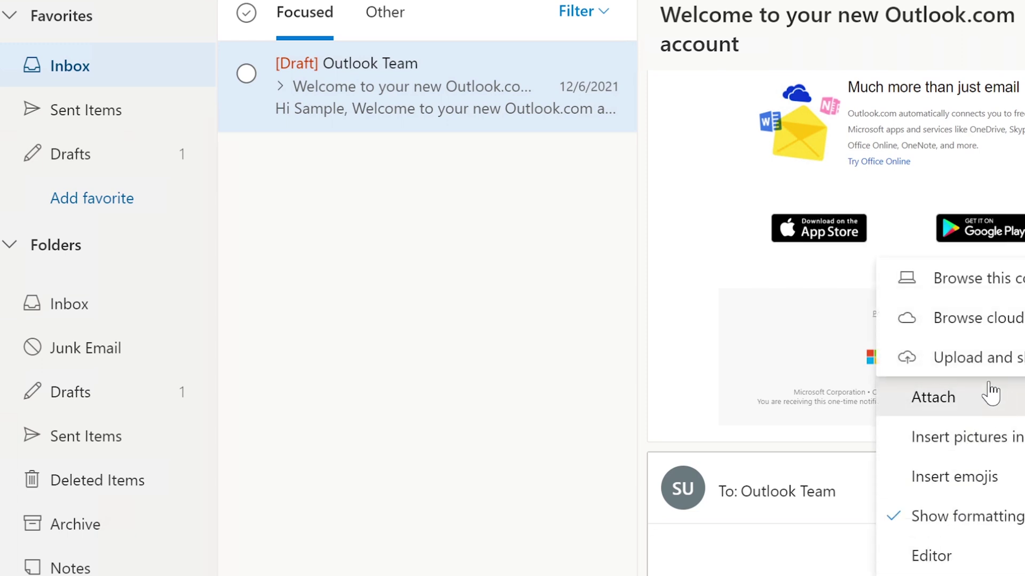
pyautogui.click(969, 280)
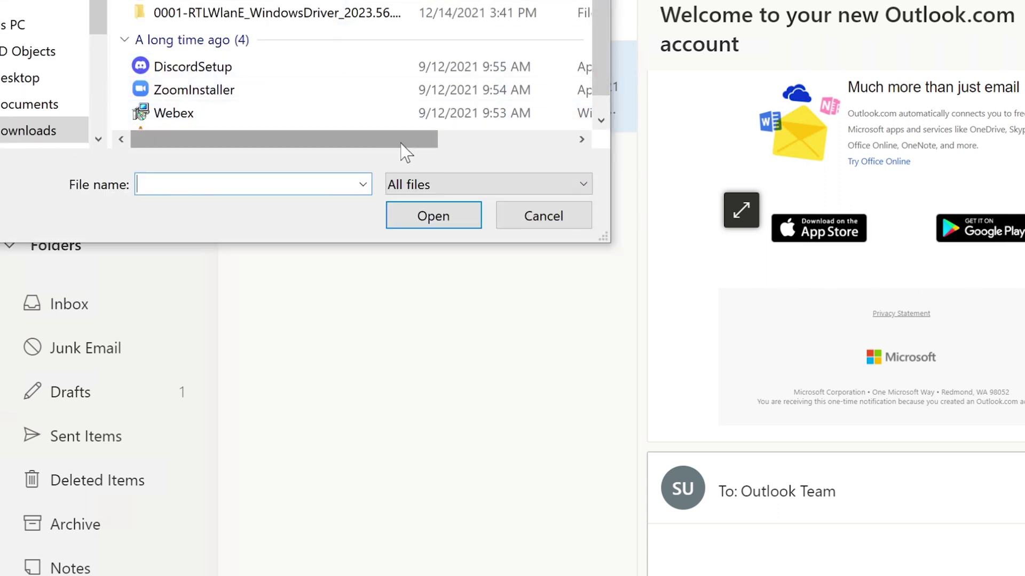
pyautogui.moveTo(401, 142); pyautogui.dragTo(322, 123)
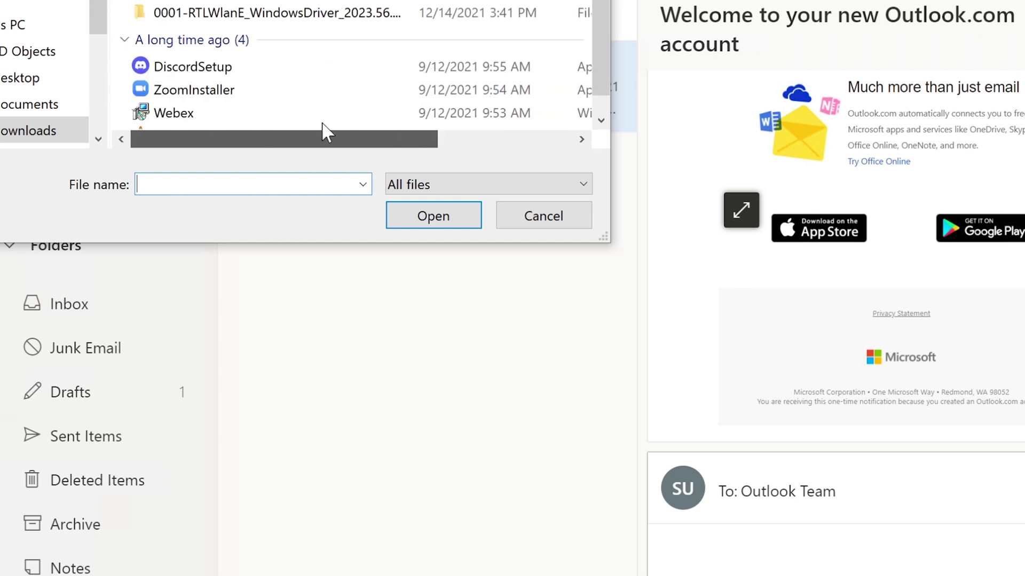
pyautogui.click(248, 90)
pyautogui.moveTo(427, 142); pyautogui.dragTo(405, 155)
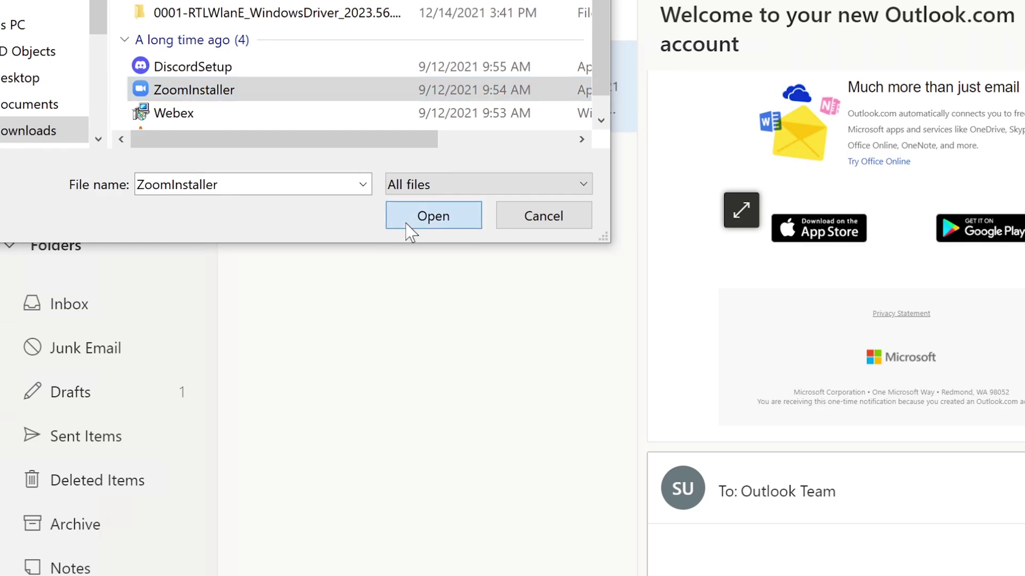
pyautogui.click(407, 224)
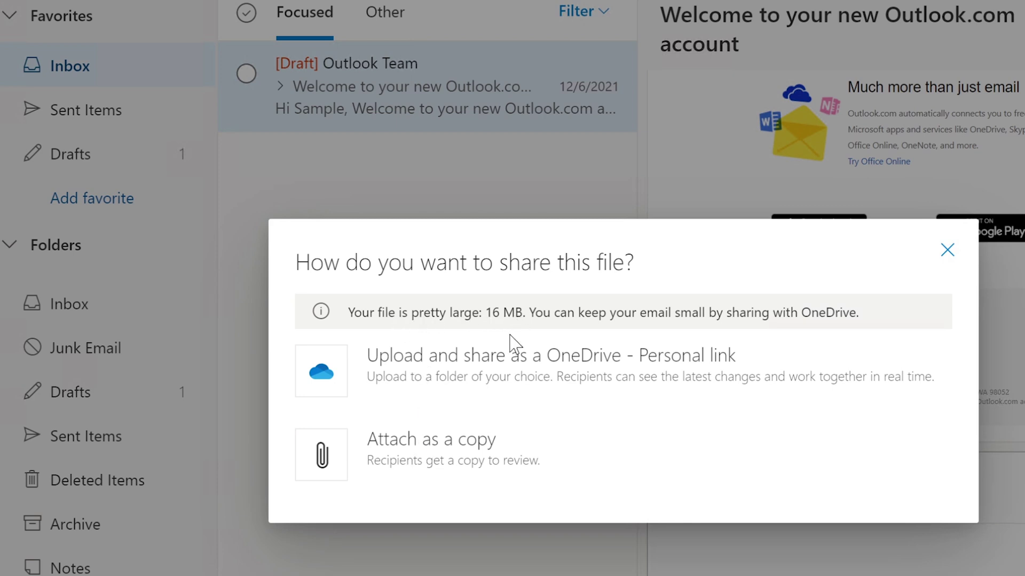
pyautogui.click(459, 458)
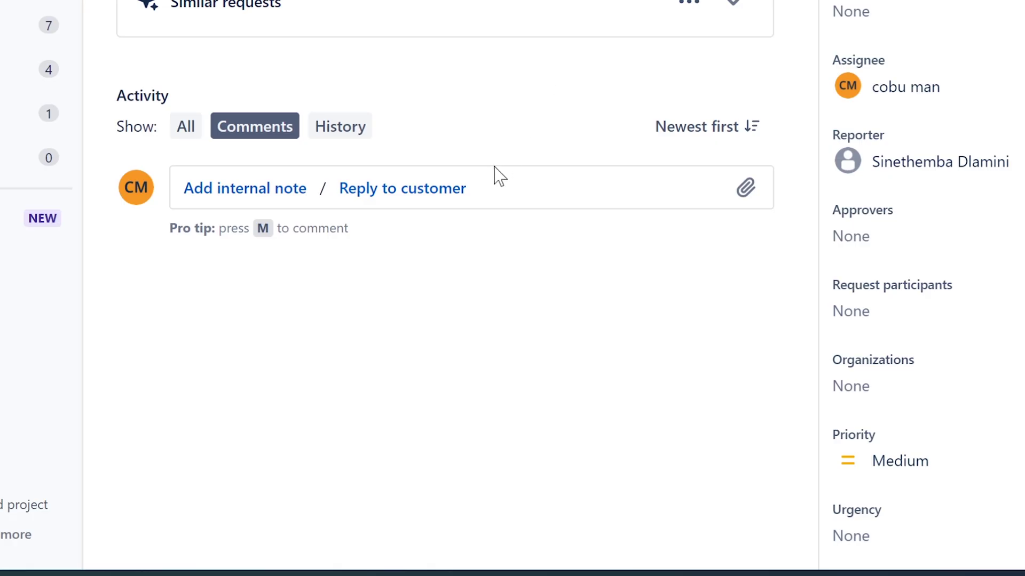
# - Start a reply to the customer reading "The reason why you can't send large files is related to email server not able to handle/process the request"
pyautogui.click(428, 191)
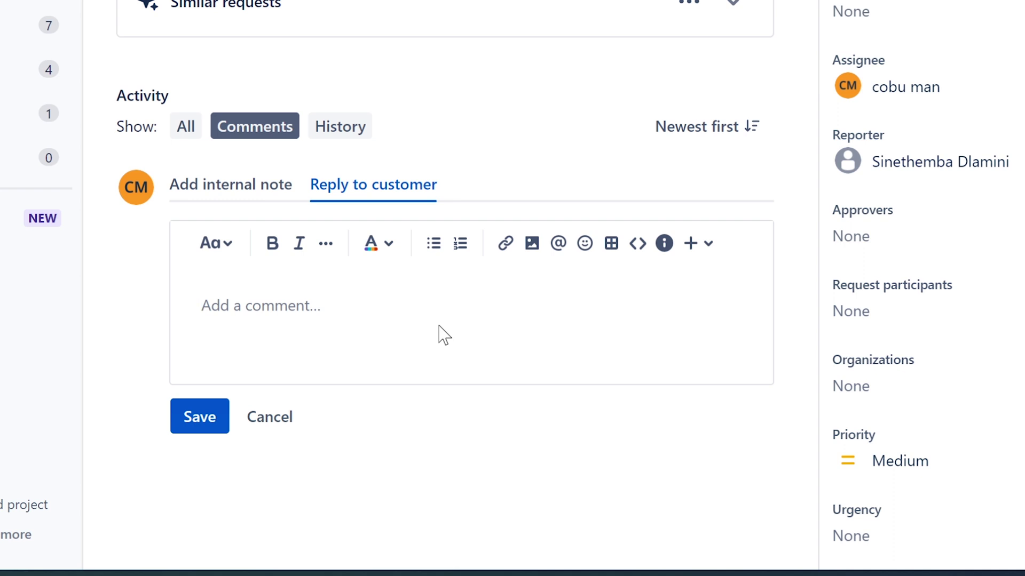
pyautogui.write('The reason')
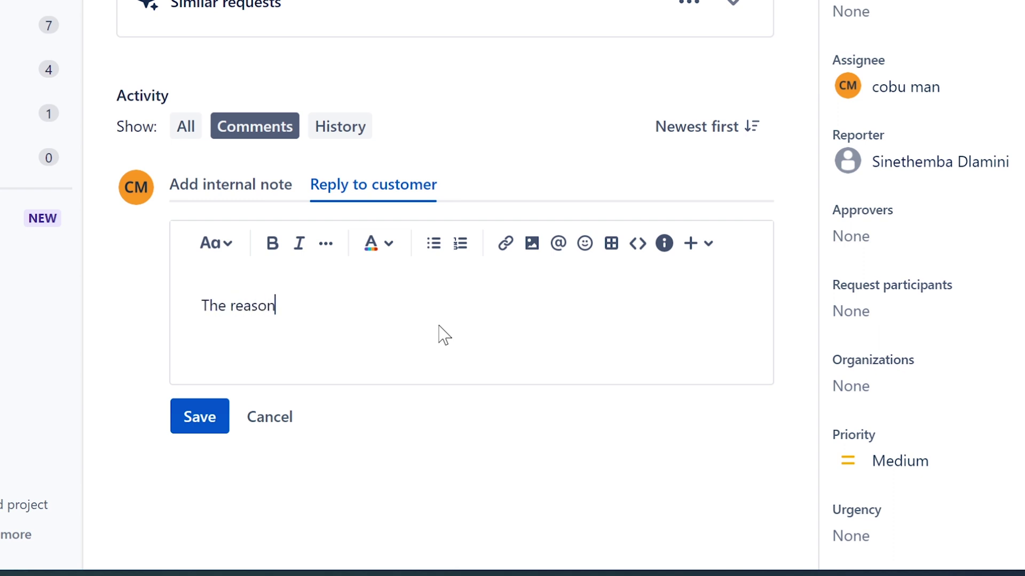
pyautogui.write(" why you can't send ")
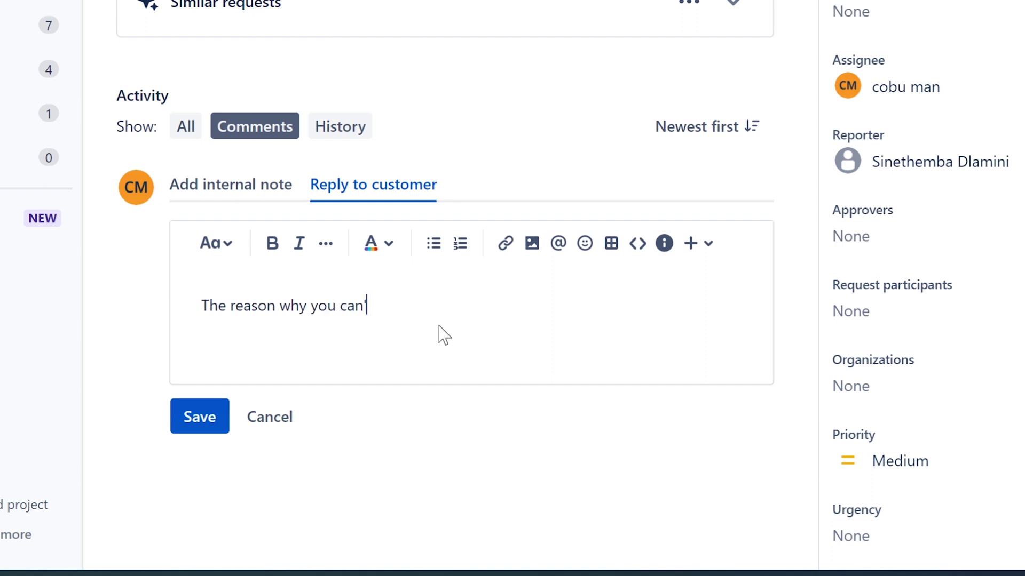
pyautogui.write('r')
pyautogui.press('BackSpace')
pyautogui.write('large files is relate')
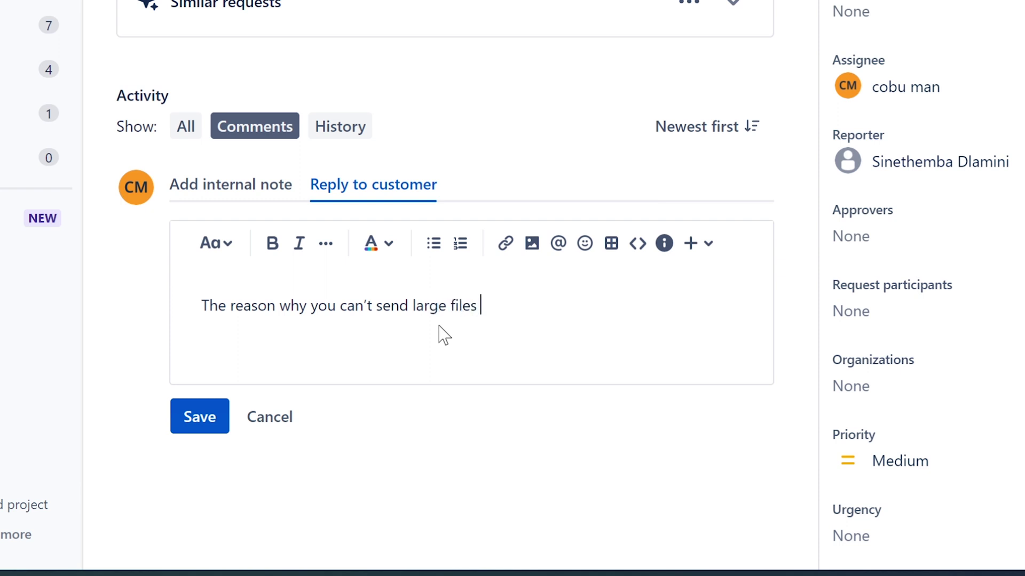
pyautogui.write('d ')
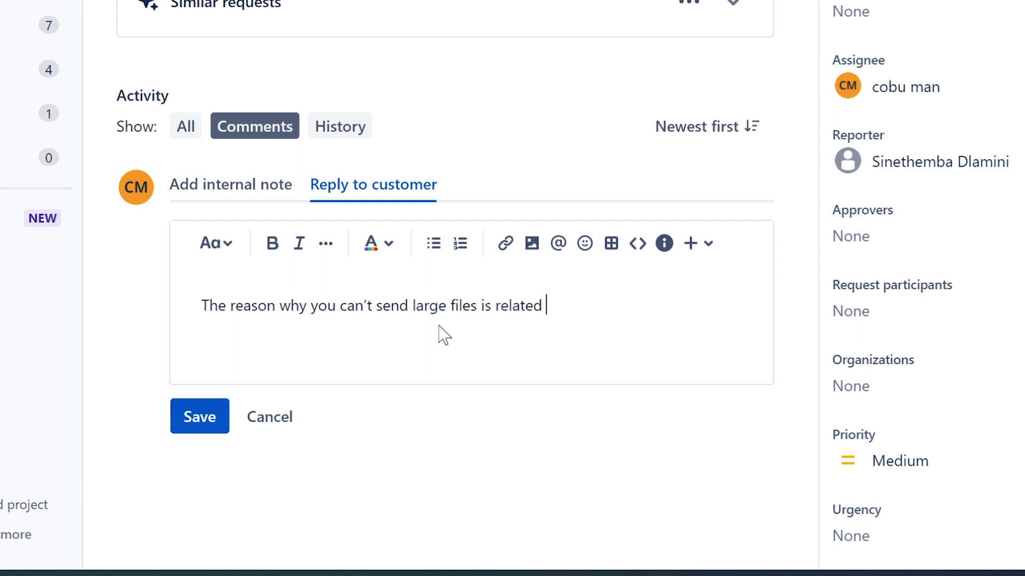
pyautogui.write('to email serve')
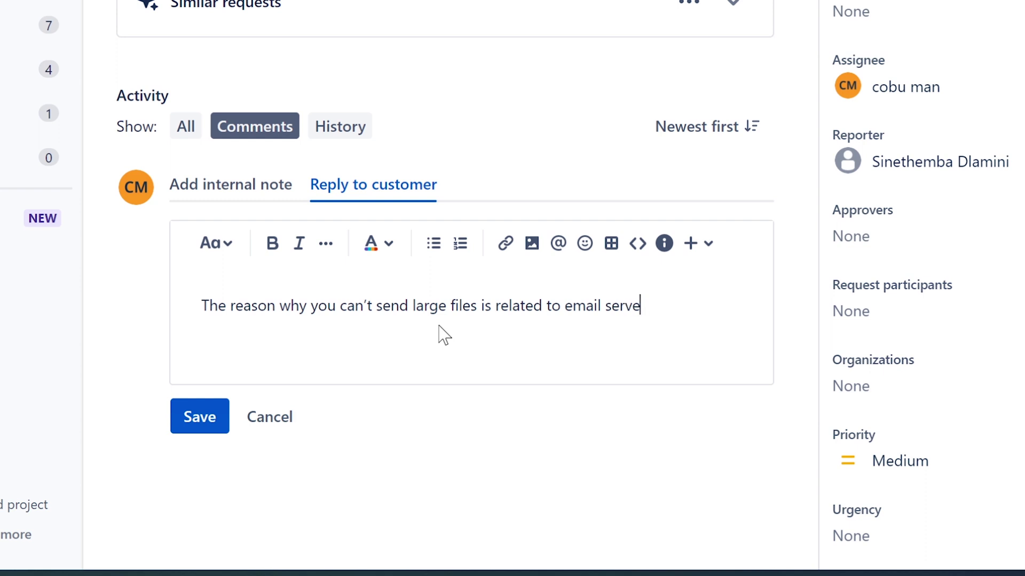
pyautogui.write('r not able to handle/proc')
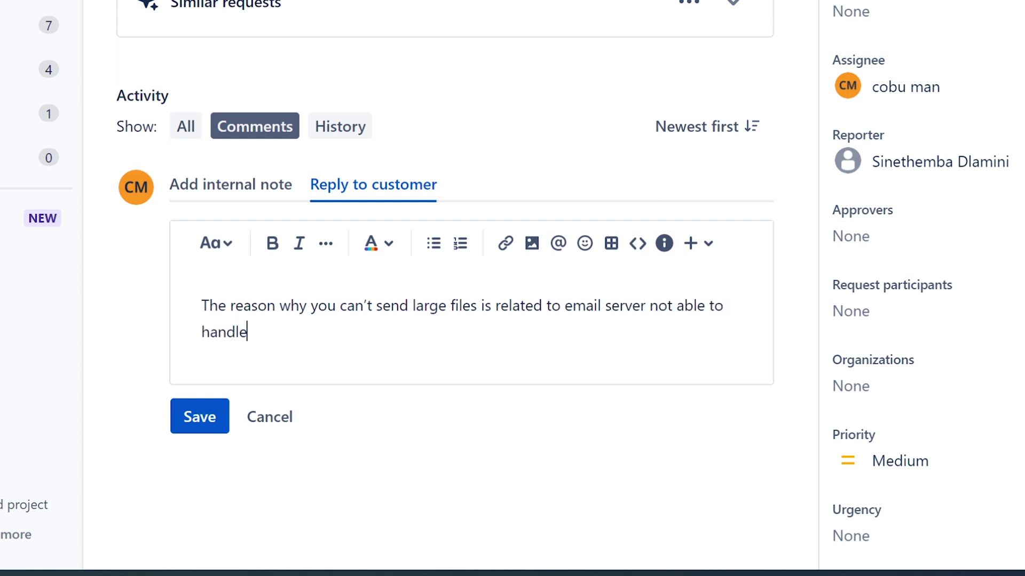
pyautogui.write('ess the request')
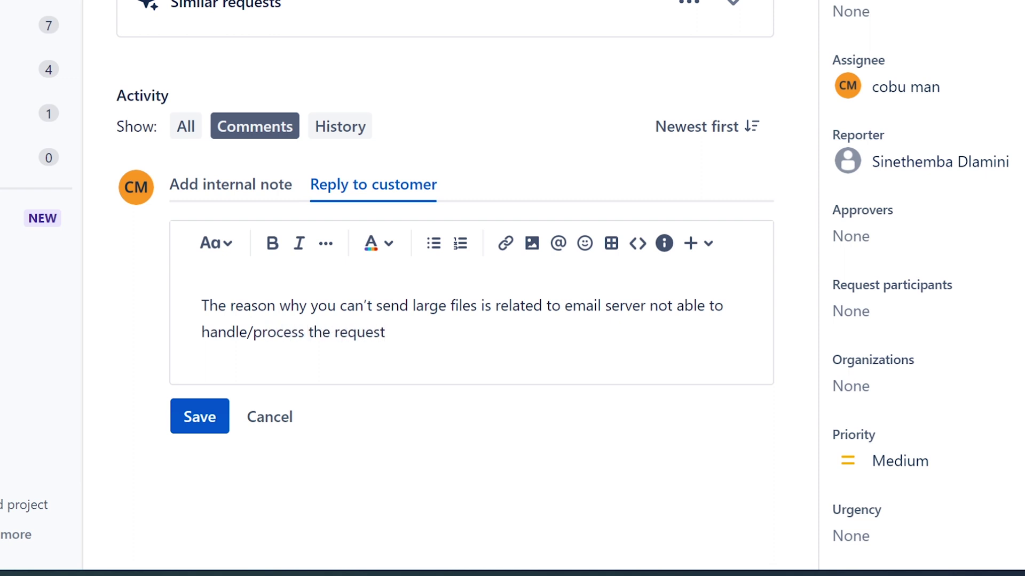
# - Replace "the request" at the end of the reply with "files of that size." and begin a new sentence with "It"
pyautogui.write('s')
pyautogui.press('BackSpace')
pyautogui.press('BackSpace')
pyautogui.press('BackSpace')
pyautogui.press('BackSpace')
pyautogui.press('BackSpace')
pyautogui.press('BackSpace')
pyautogui.press('BackSpace')
pyautogui.press('BackSpace')
pyautogui.press('BackSpace')
pyautogui.press('BackSpace')
pyautogui.press('BackSpace')
pyautogui.press('BackSpace')
pyautogui.press('BackSpace')
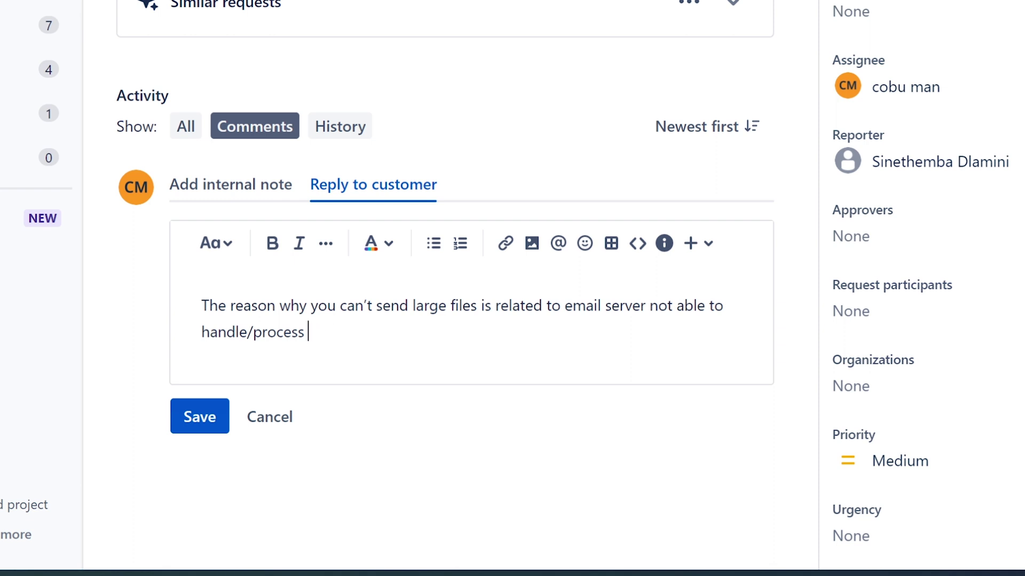
pyautogui.write('files of that size. It ')
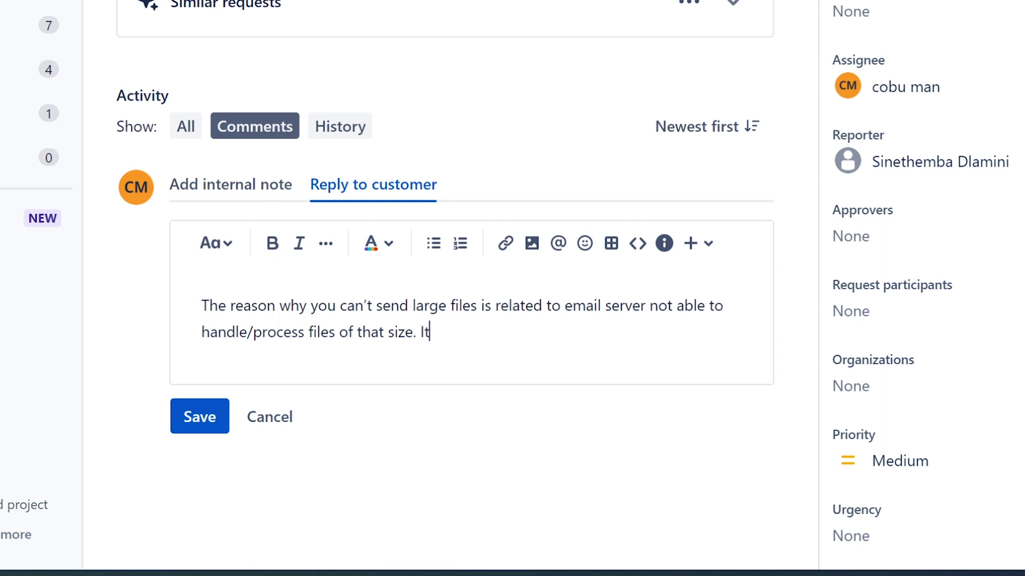
# - Continue the reply with "would take up too much of processing power on the server level. This is"
pyautogui.write('would take up')
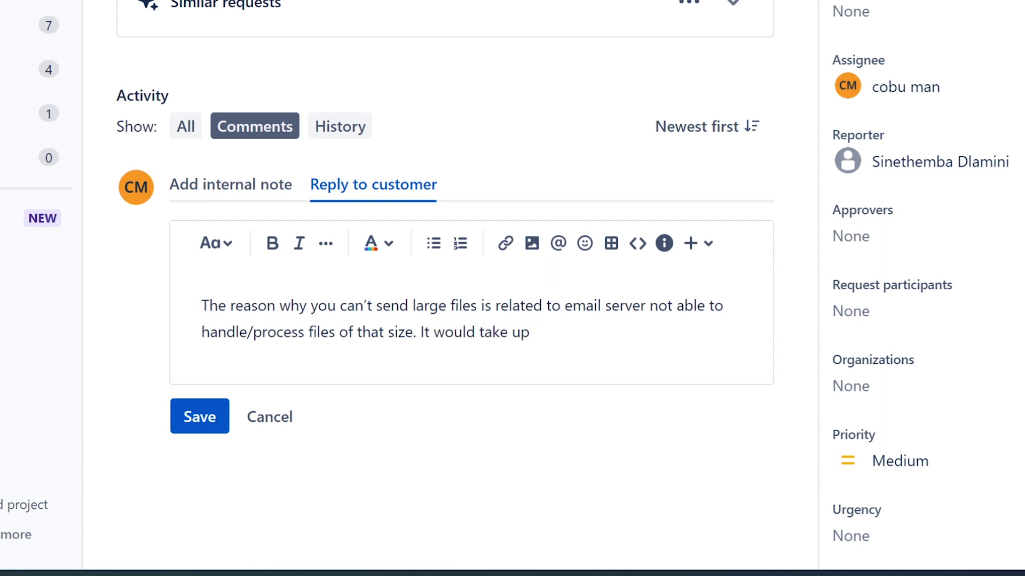
pyautogui.write(' too much of ')
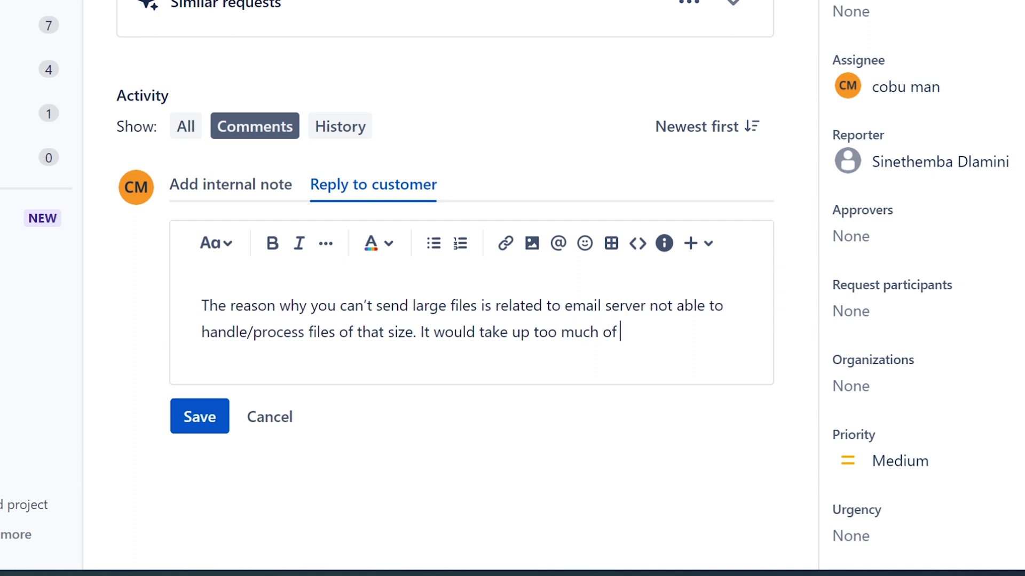
pyautogui.write('processing power')
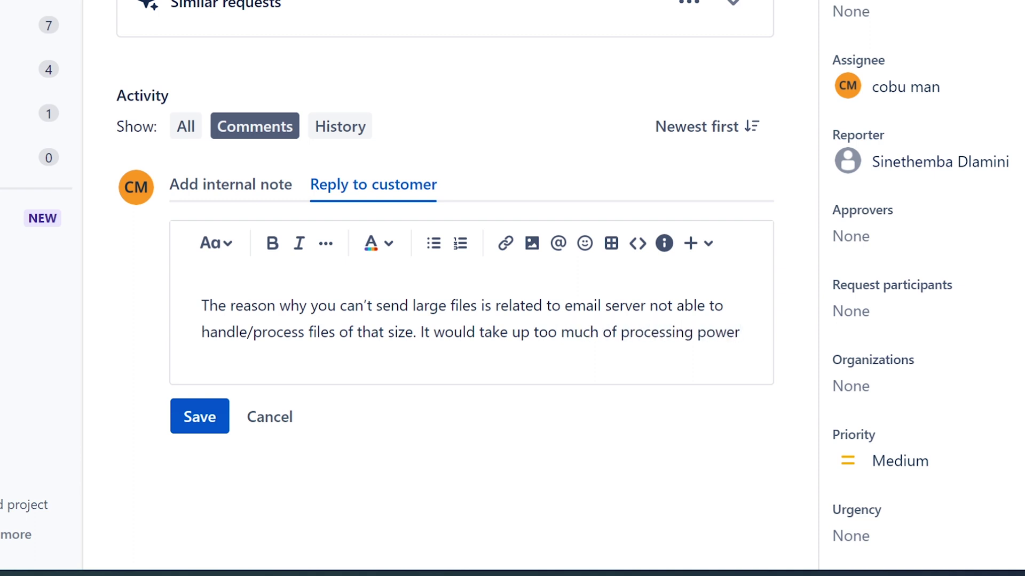
pyautogui.write(' on the ser')
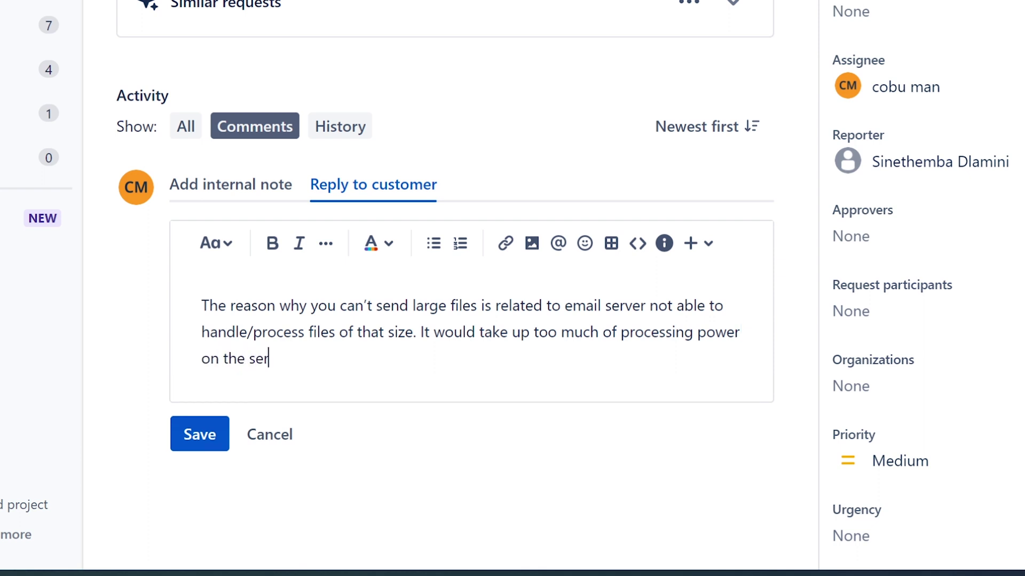
pyautogui.write('ver level. This is')
pyautogui.press('BackSpace')
pyautogui.write('is ')
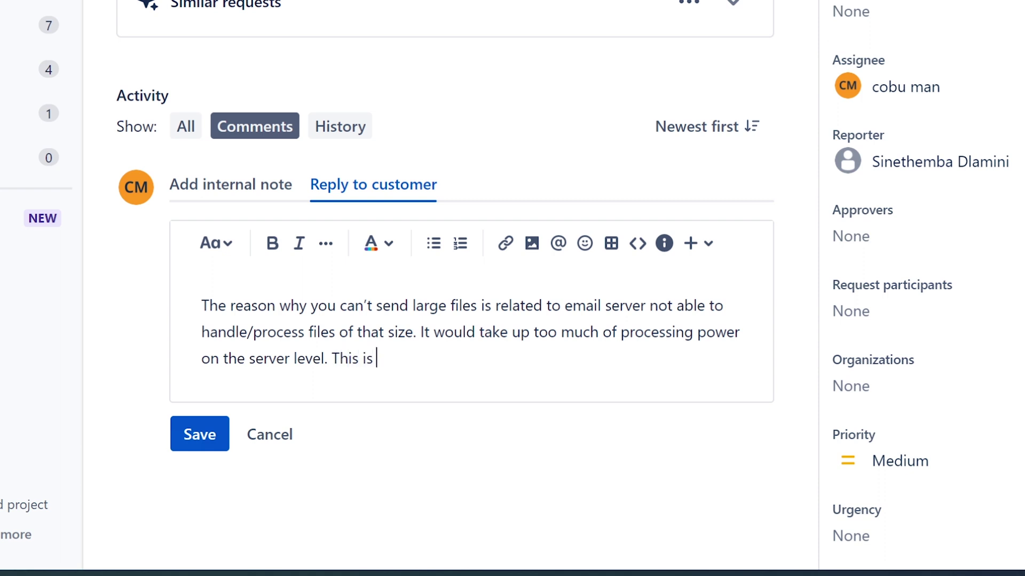
# - Finish the reply with "by design and can't be changed.", sign it with the technician's first name, and save it
pyautogui.write('by design ')
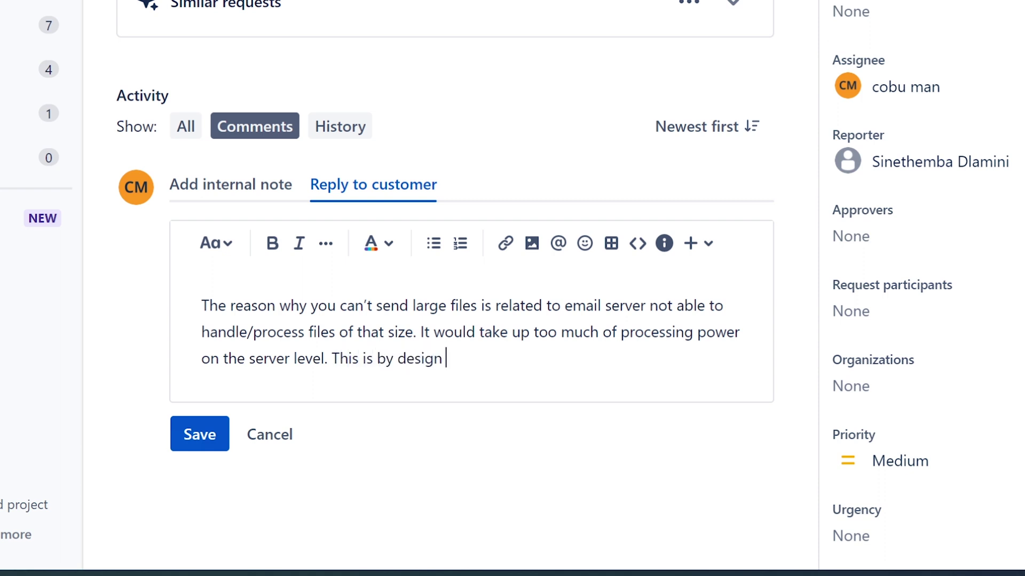
pyautogui.write("and can't b")
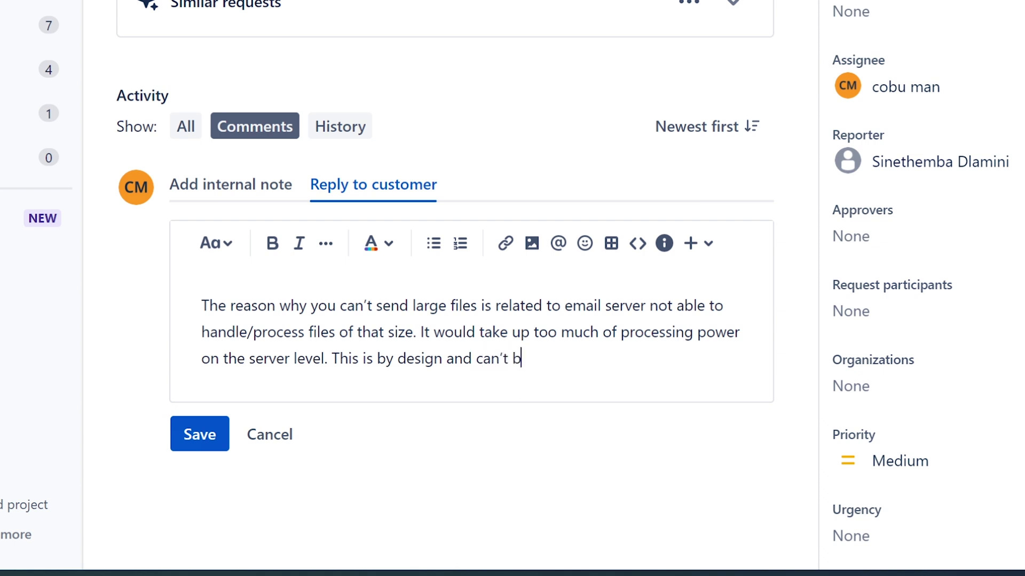
pyautogui.write('e changed')
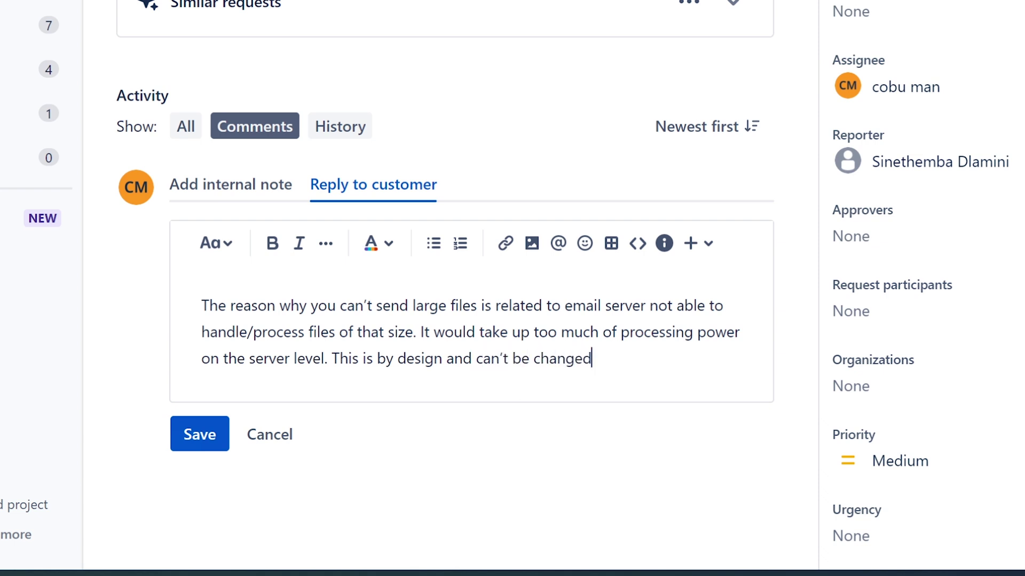
pyautogui.write('. Ervin')
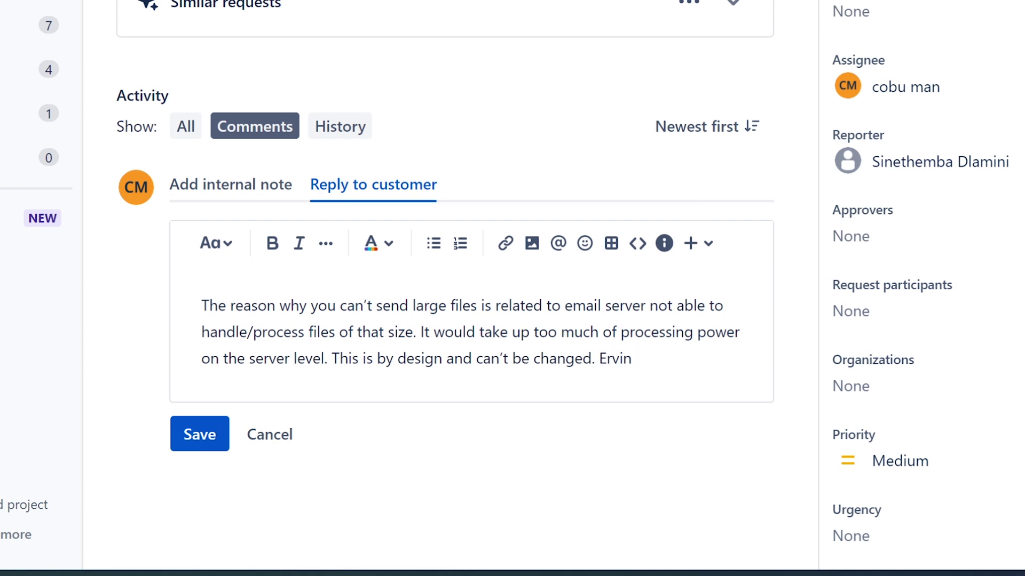
pyautogui.click(215, 441)
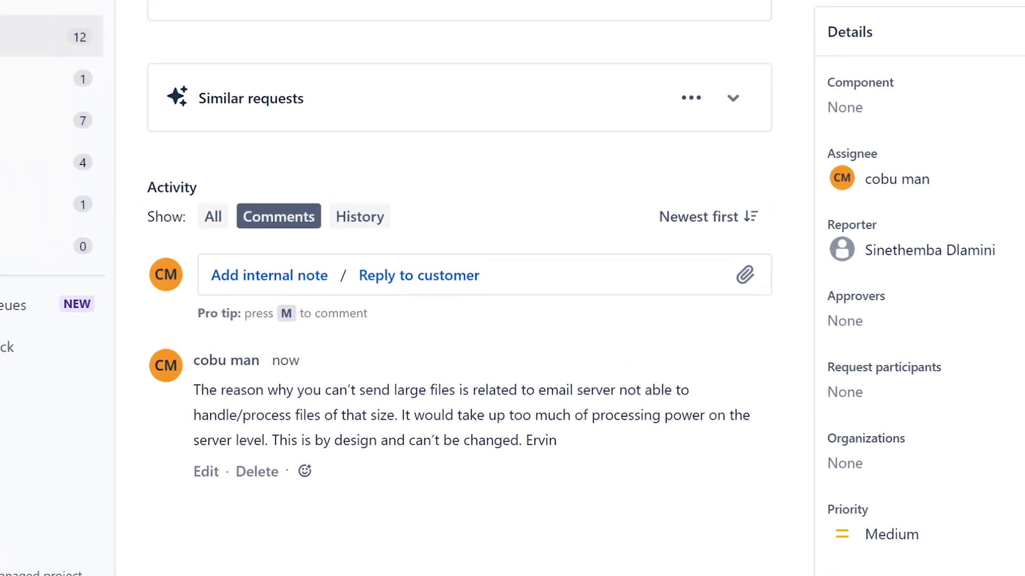
# - Transition the Outlook emails blocked request to Complete and return to the All open queue
pyautogui.click(861, 0)
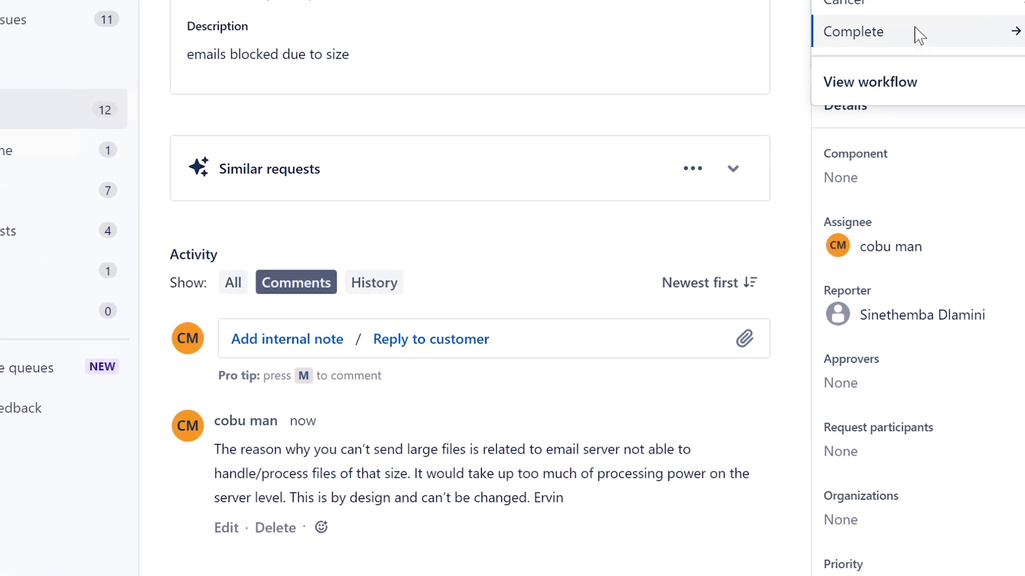
pyautogui.click(919, 35)
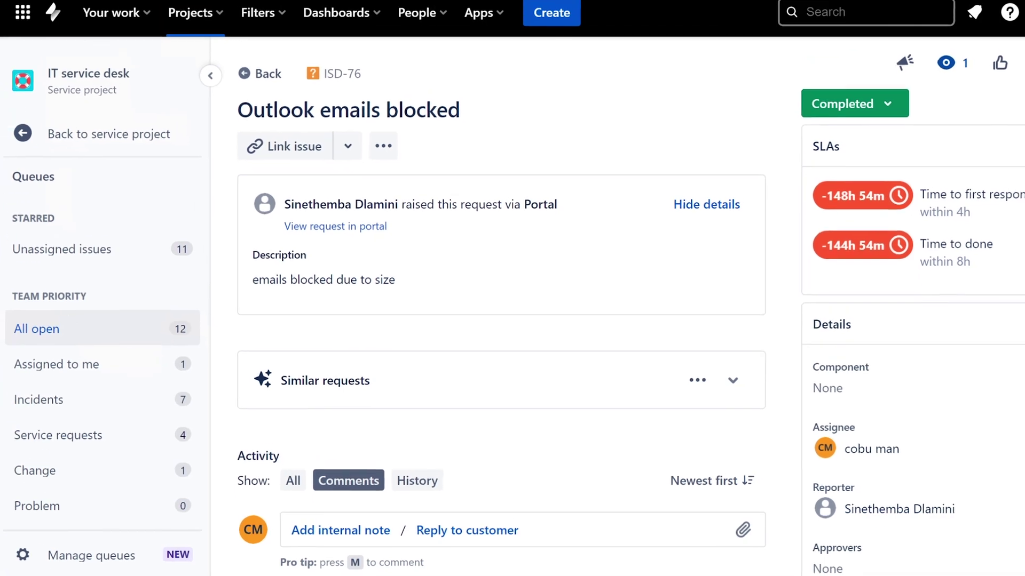
pyautogui.click(47, 338)
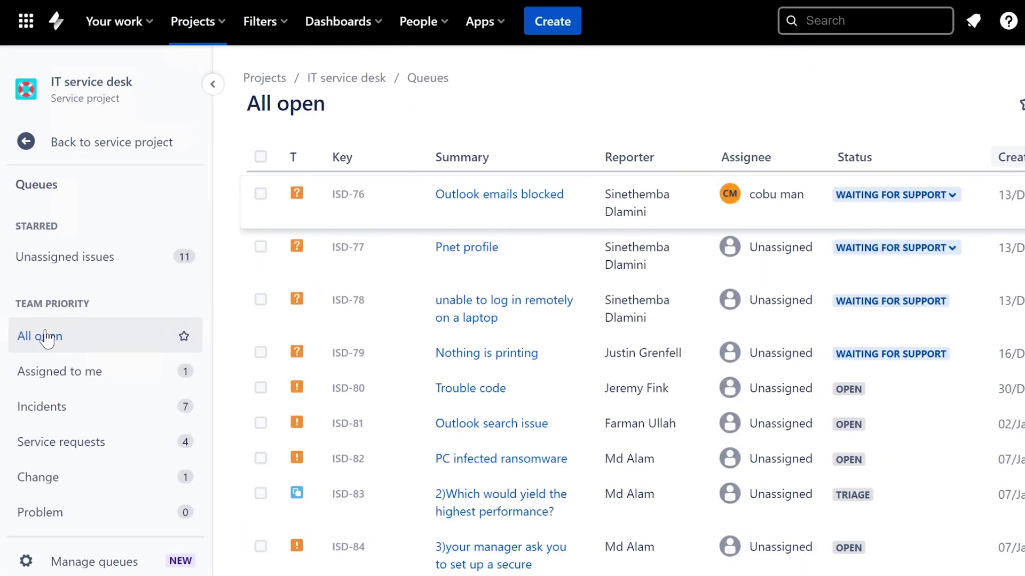